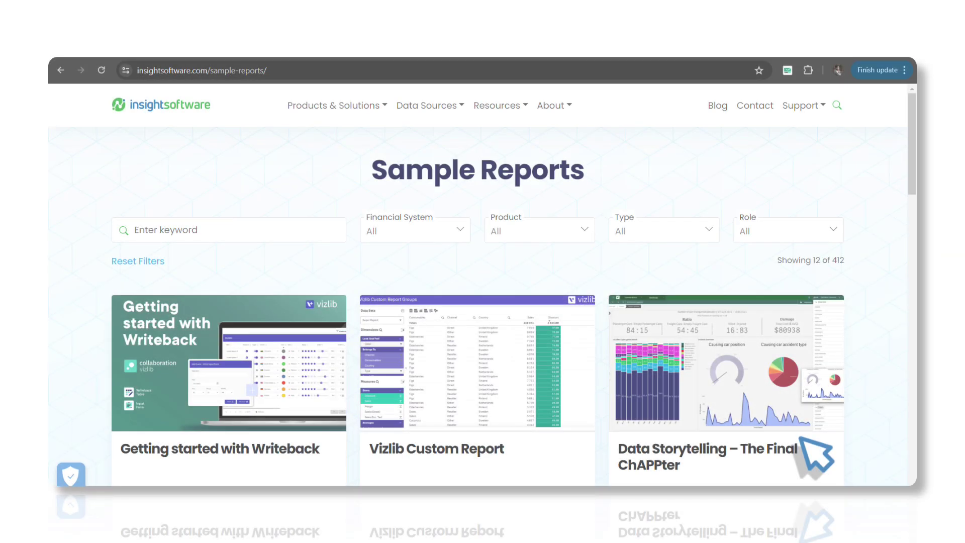
Filter the sample reports to Financial System Microsoft, Product Jet, Type Report and Role Finance
left_click(401, 235)
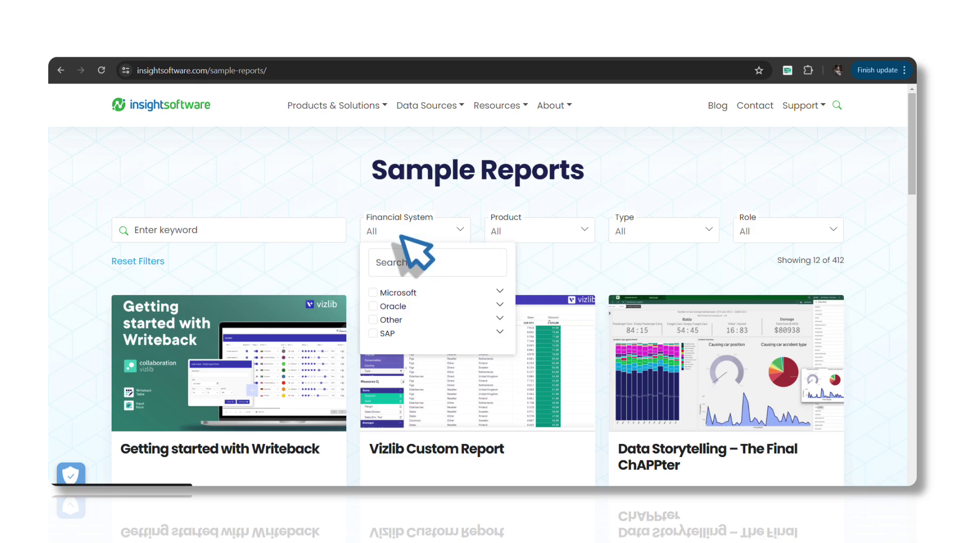
left_click(373, 292)
left_click(523, 233)
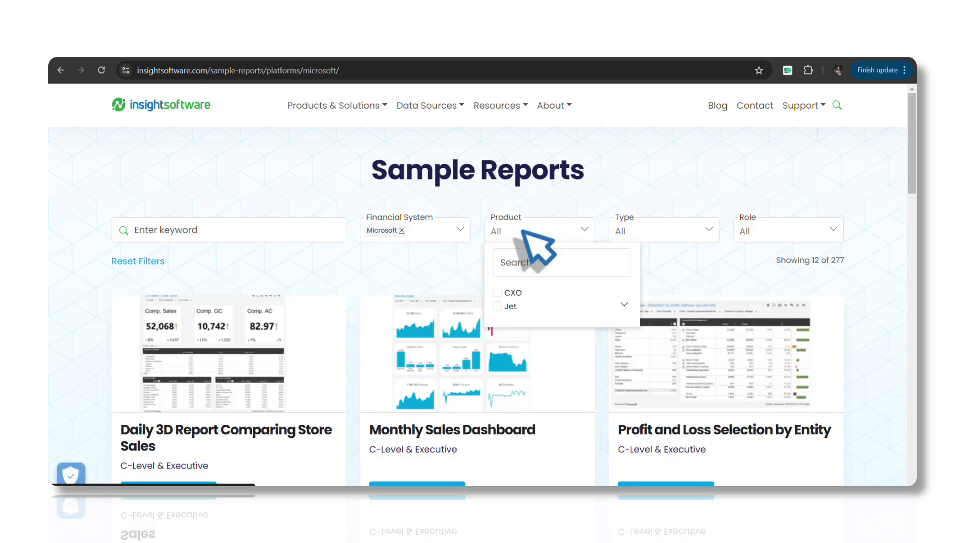
left_click(510, 307)
left_click(646, 233)
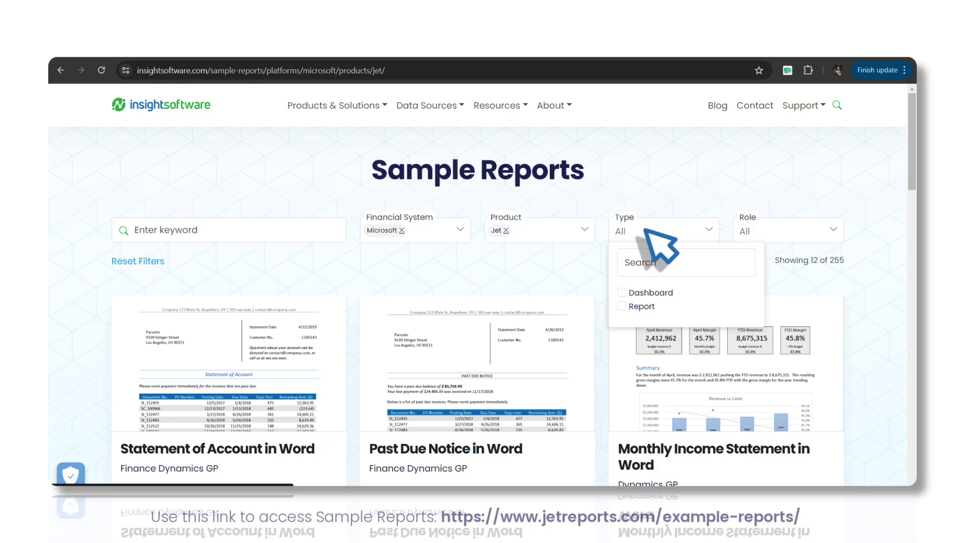
left_click(636, 306)
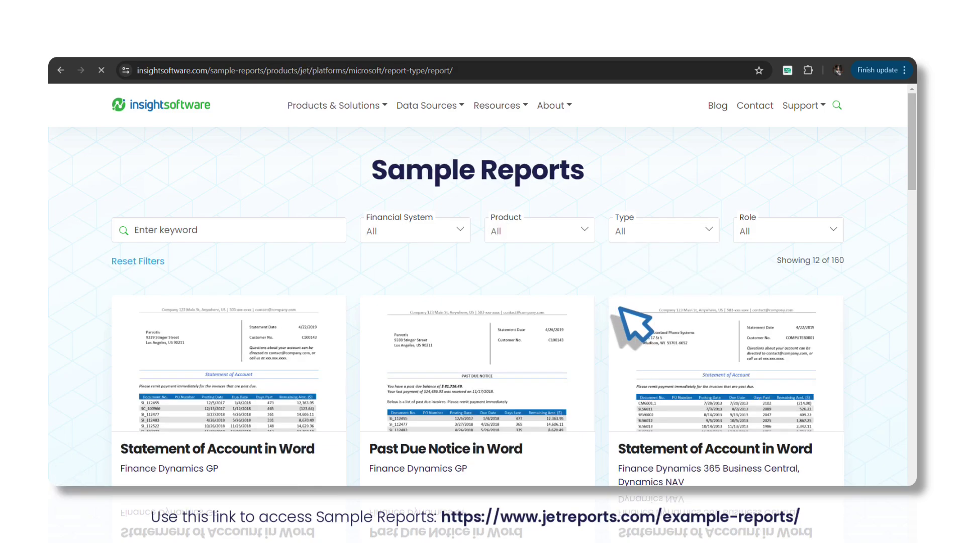
left_click(757, 233)
left_click(754, 307)
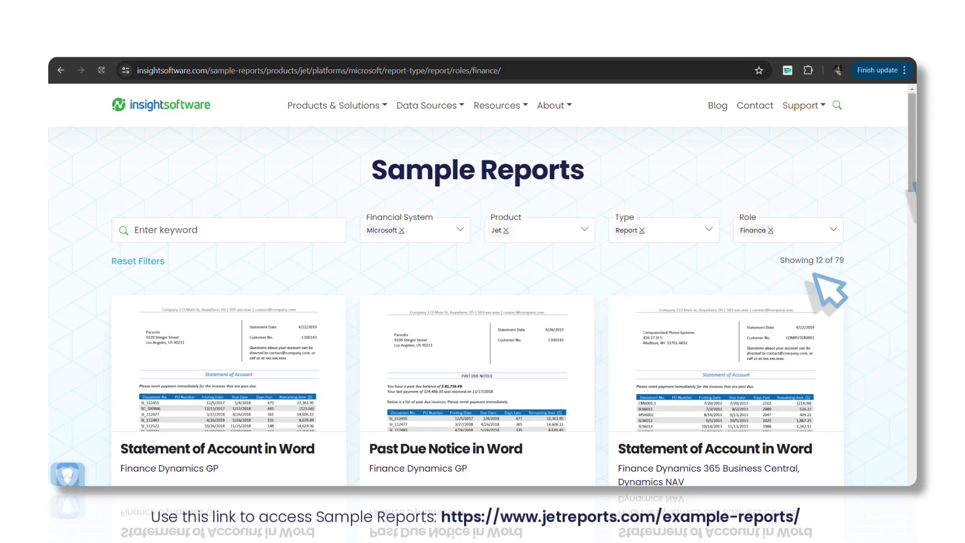
Scroll through the filtered results toward the Sample Reports for Microsoft Dynamics
scroll(815, 275, "down", 8)
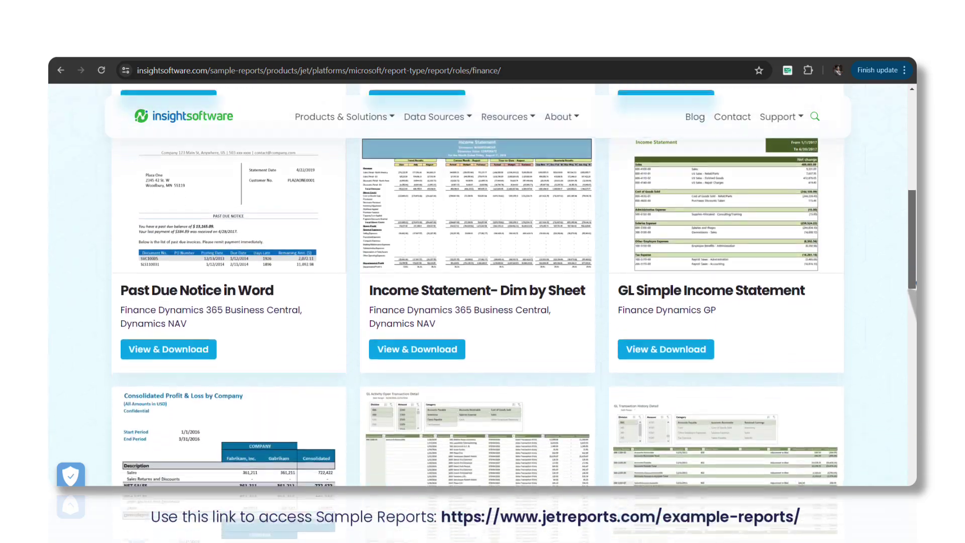
scroll(482, 282, "down", 10)
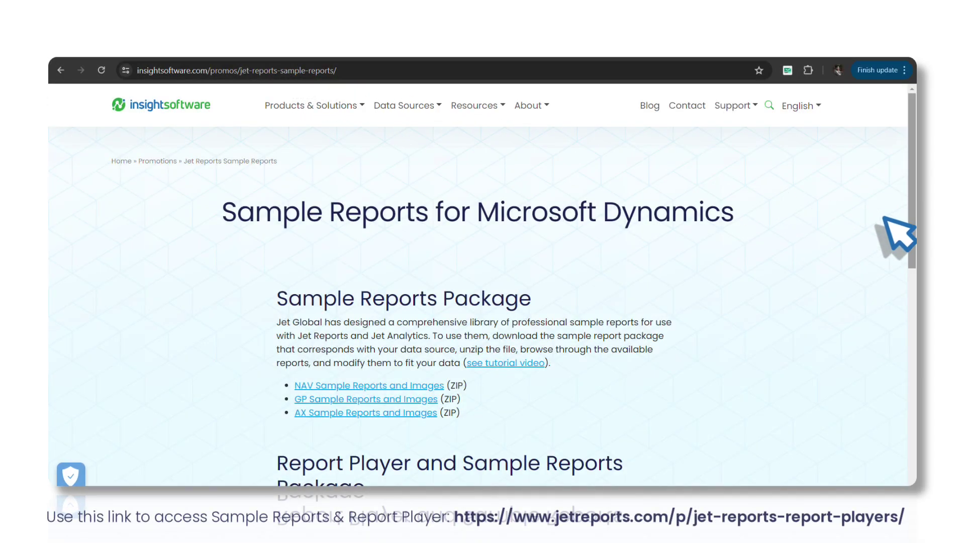
scroll(899, 241, "down", 3)
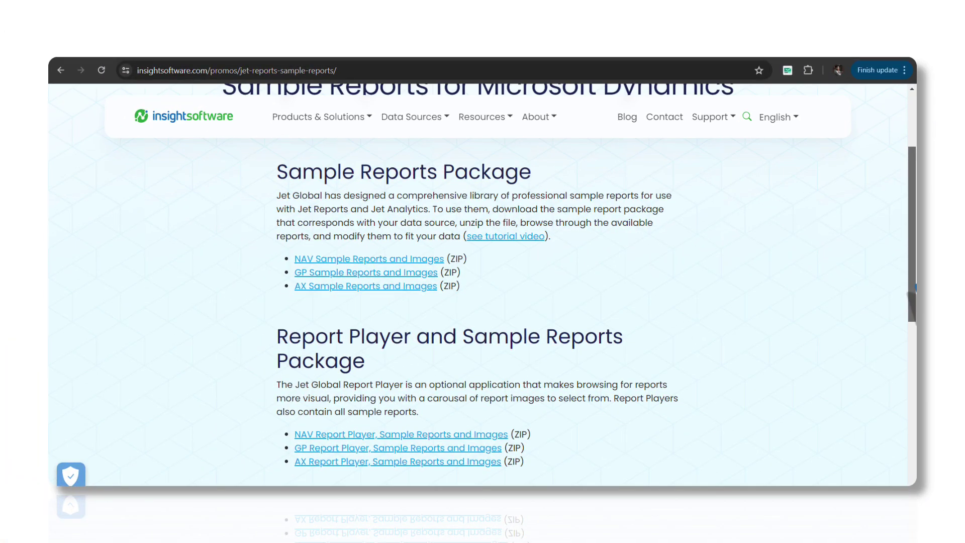
scroll(477, 301, "down", 2)
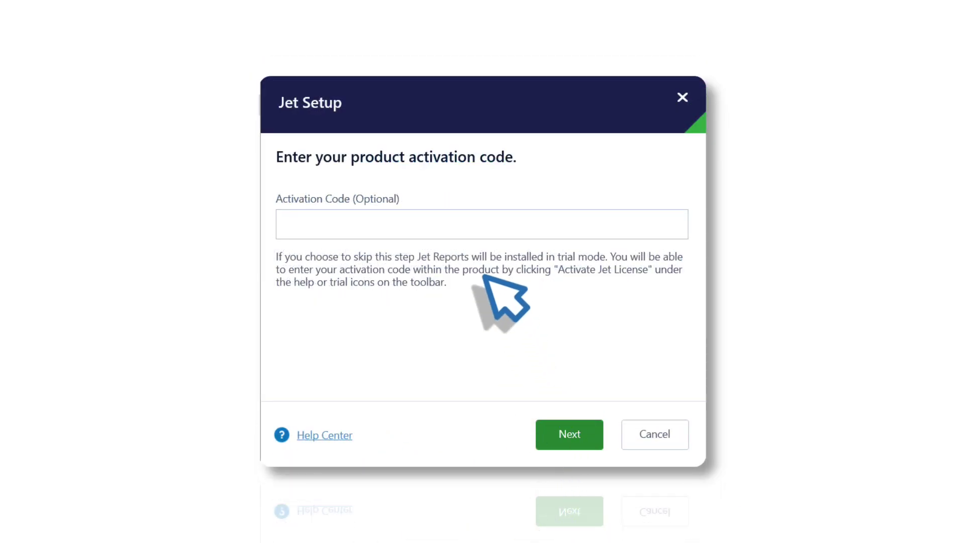
Paste the activation code, install the Jet Excel Add-In feature, and finish setup
left_click(400, 224)
key("ctrl+v")
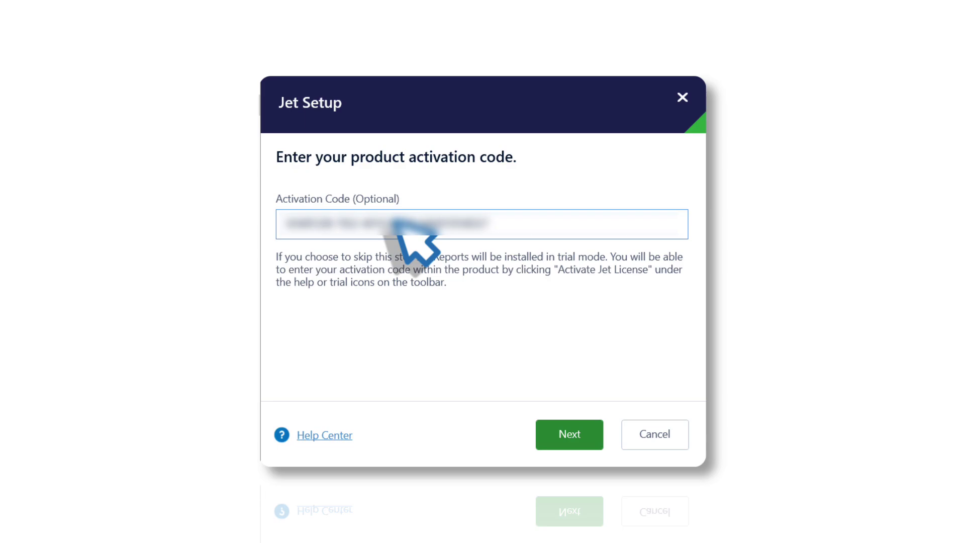
left_click(578, 442)
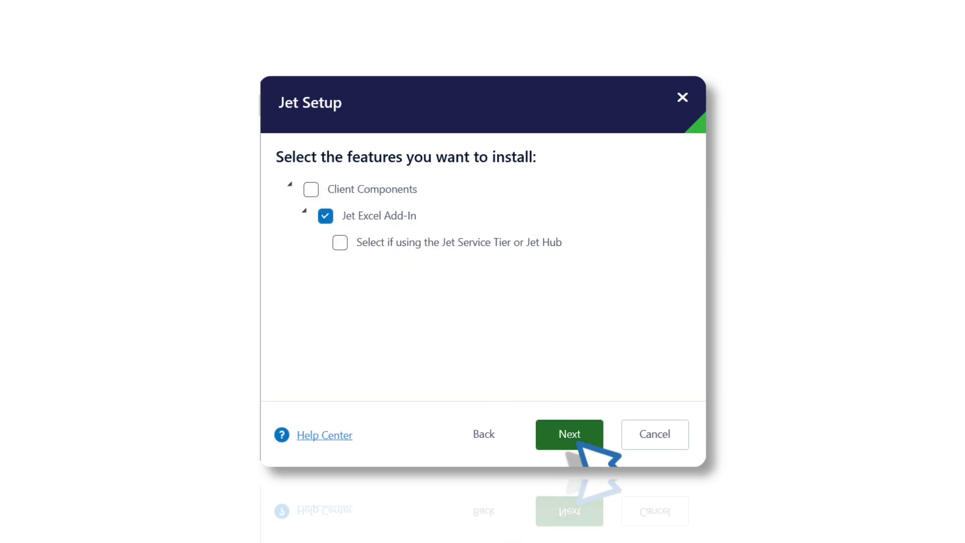
left_click(578, 443)
left_click(578, 444)
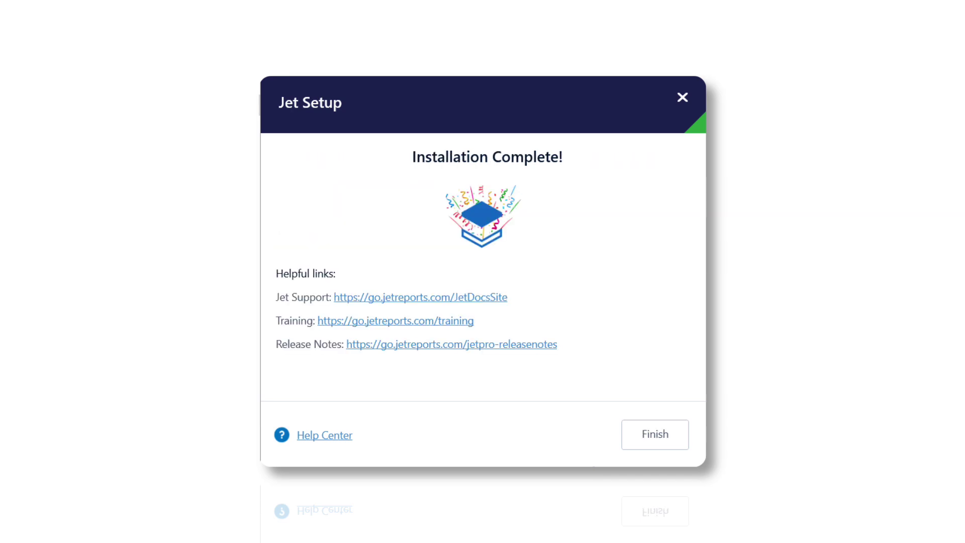
left_click(655, 434)
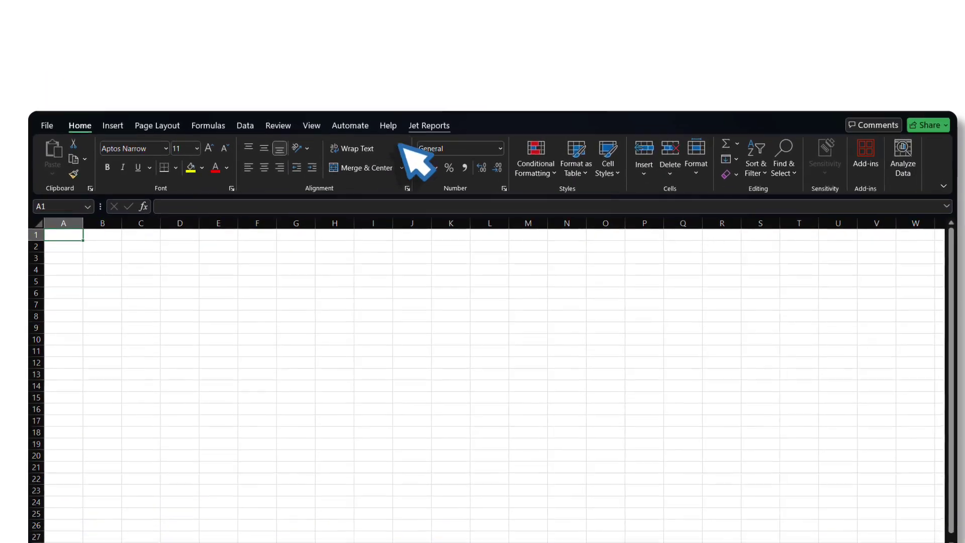
Use the Jet Report Wizard to build a report on the AAD Application table for CRONUS USA, Inc
left_click(423, 76)
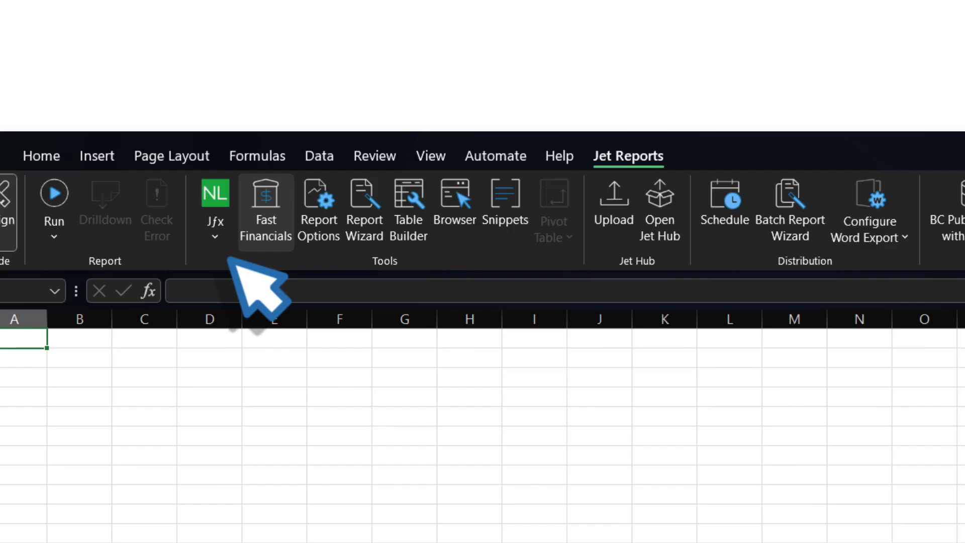
left_click(272, 236)
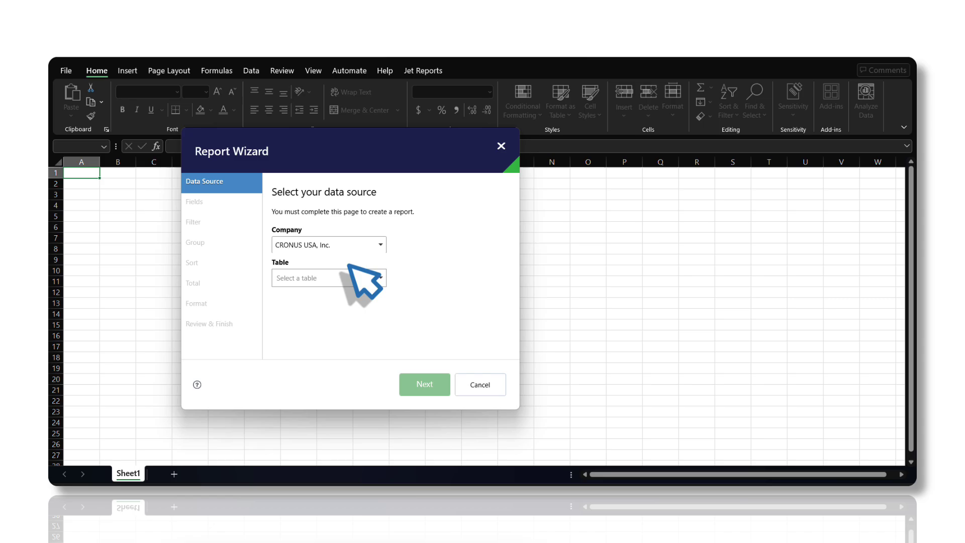
left_click(355, 278)
left_click(354, 296)
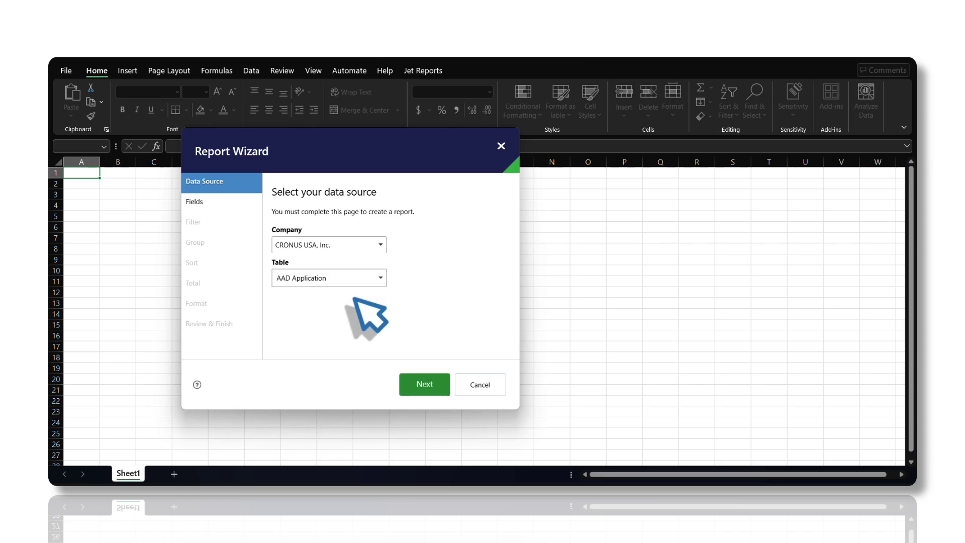
left_click(425, 385)
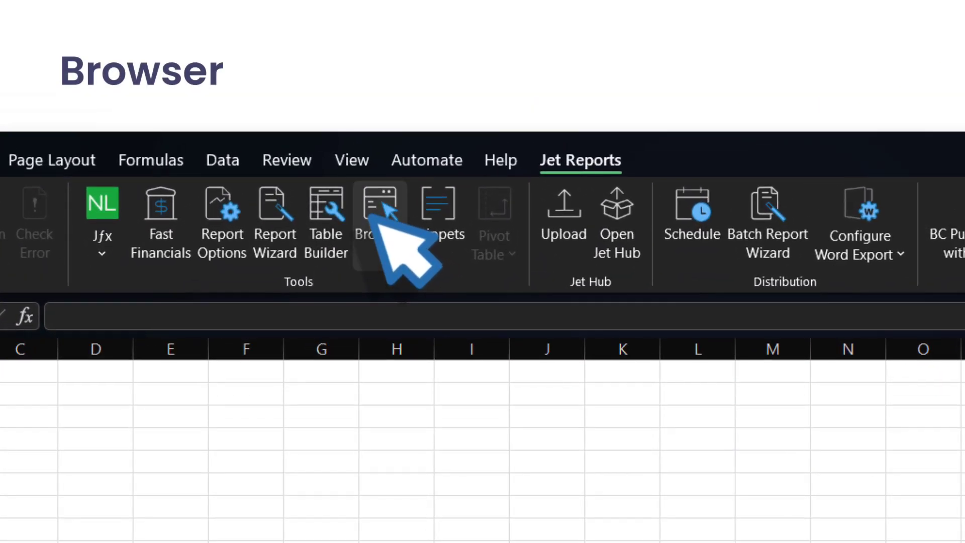
In the Jet Browser, drag the Abakion App Management App Code field to the top of Sheet1
left_click(373, 213)
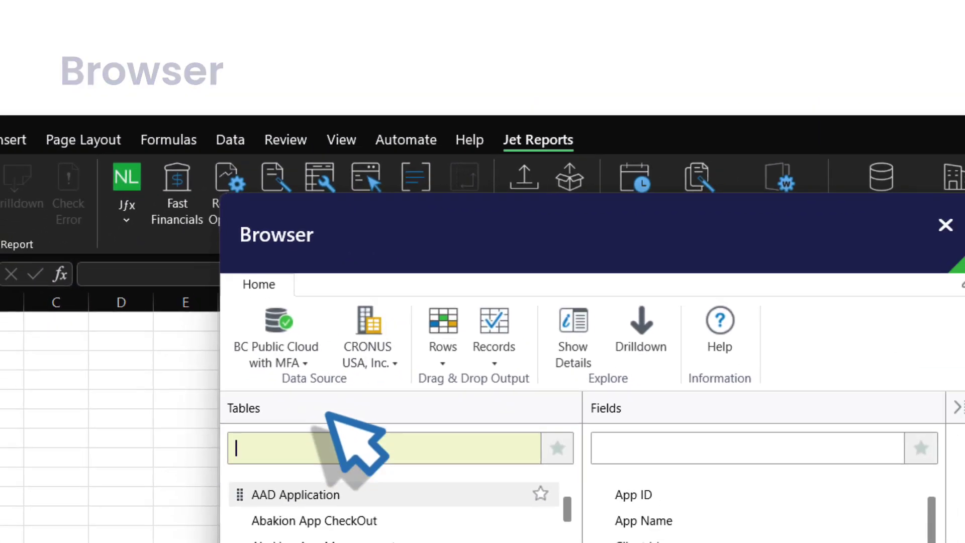
left_click(300, 295)
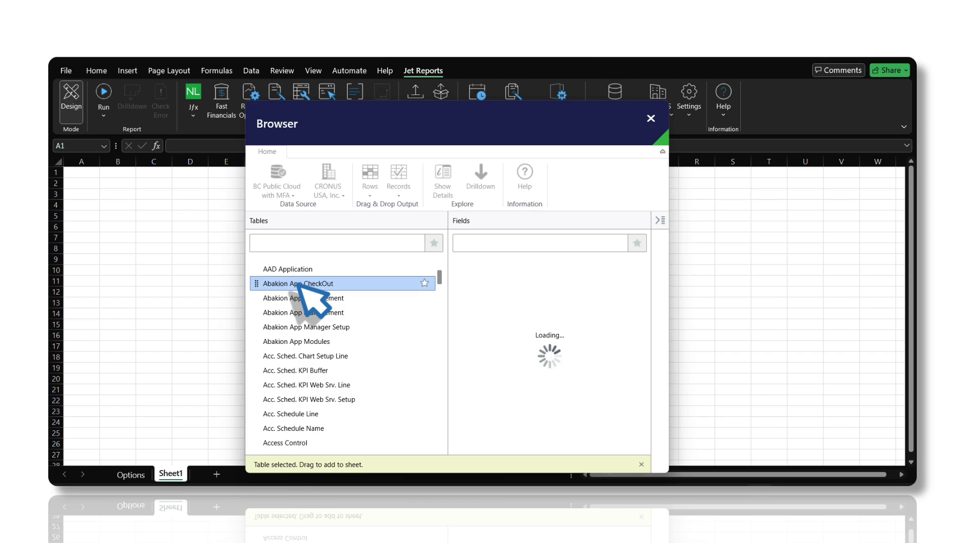
key("Down")
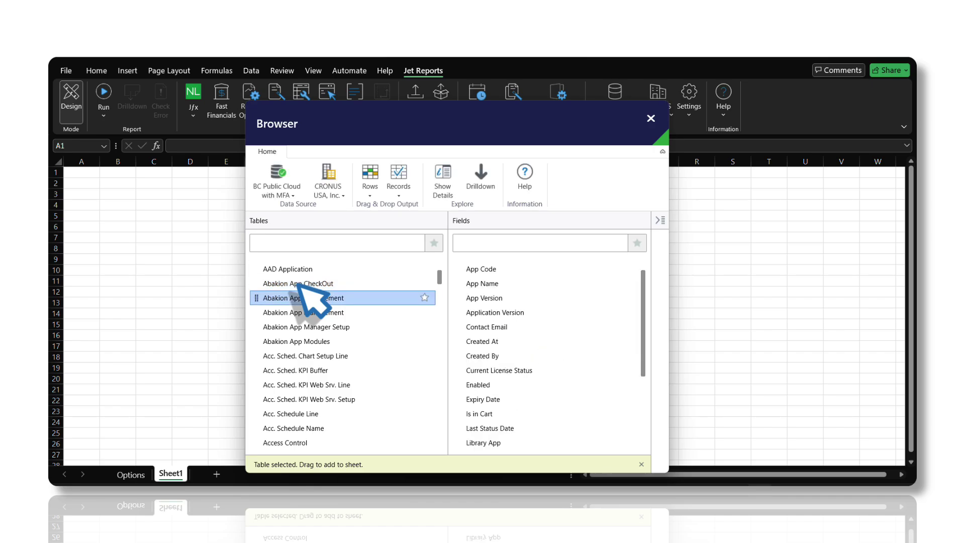
left_click_drag(542, 274, 100, 182)
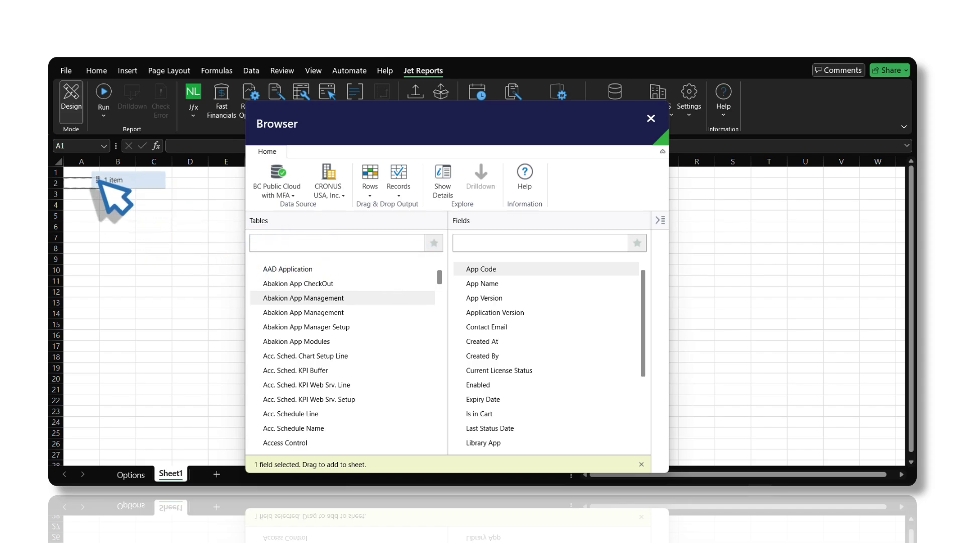
left_click_drag(101, 182, 86, 204)
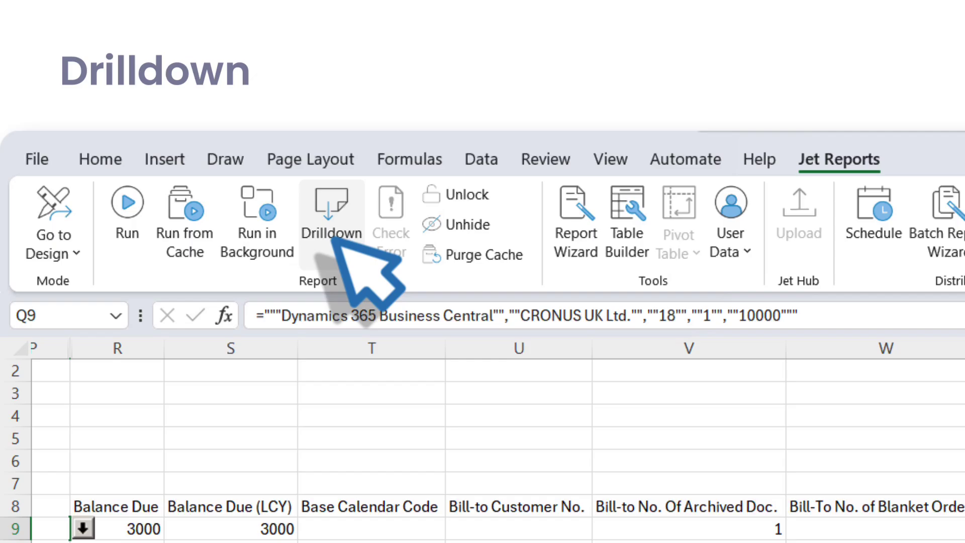
Drill down into cell Q9's customer records and show the Export to Excel options
left_click(208, 103)
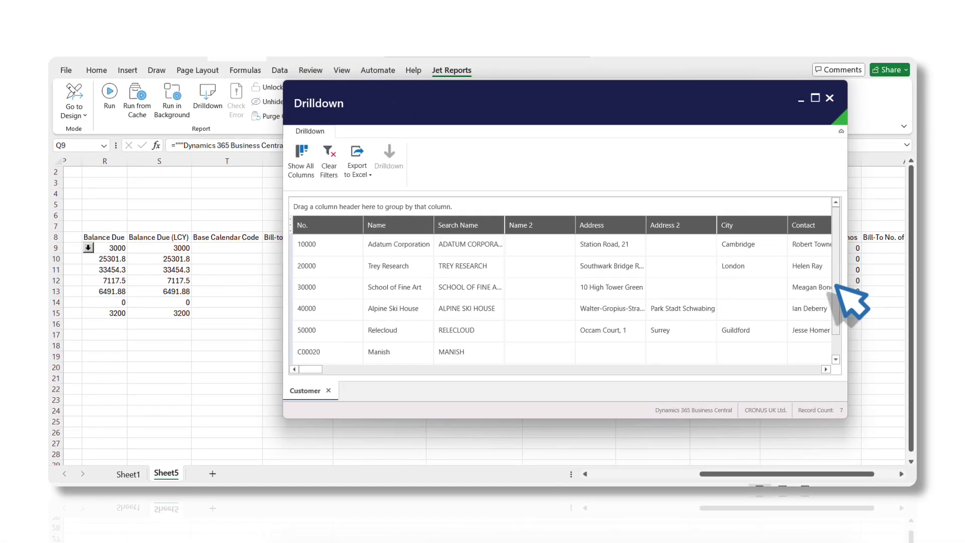
scroll(835, 286, "down", 1)
scroll(836, 241, "up", 1)
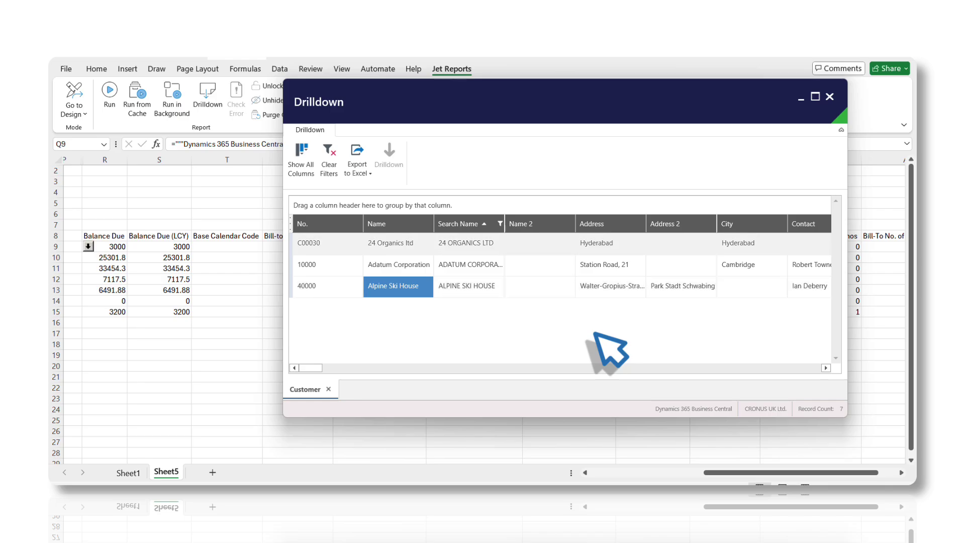
left_click(361, 172)
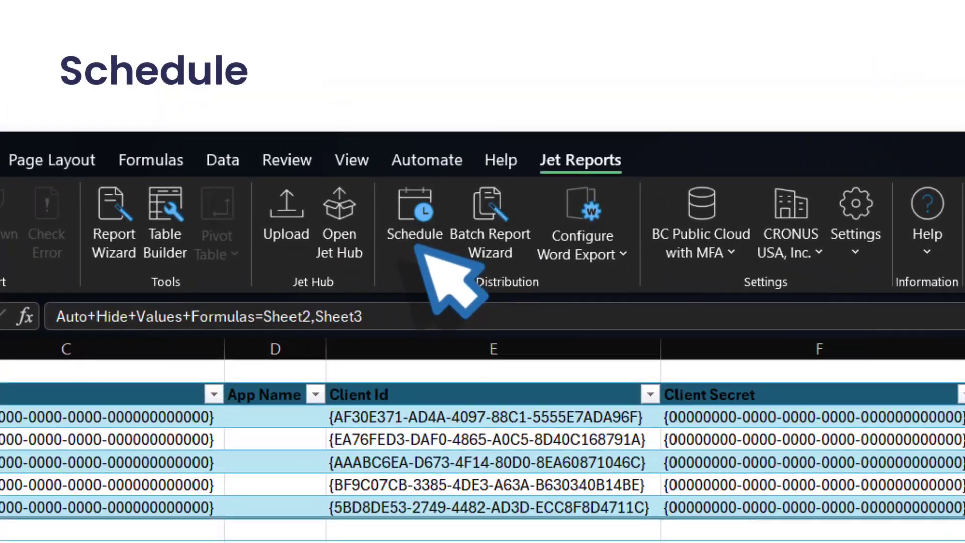
Create scheduled task Task 1 with its email send method set to Outlook
left_click(419, 249)
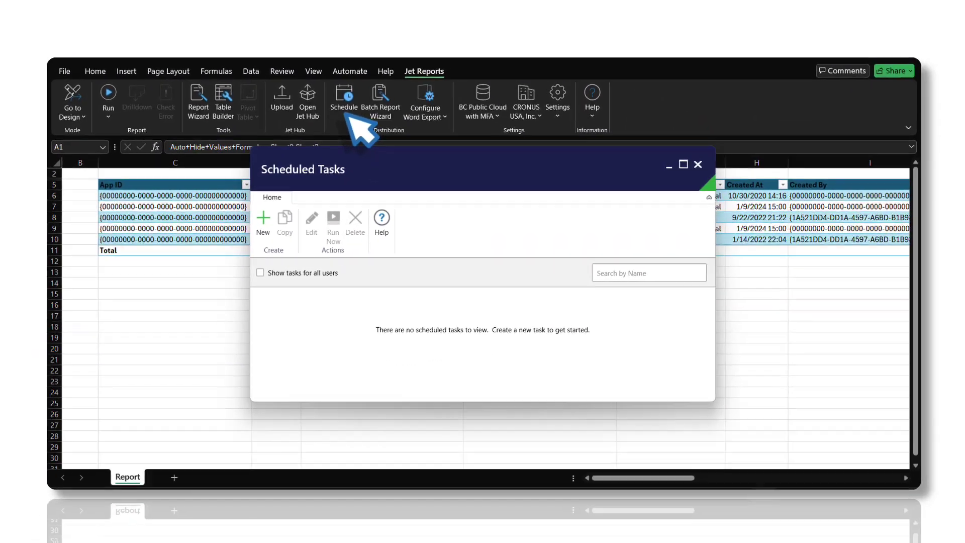
left_click(267, 221)
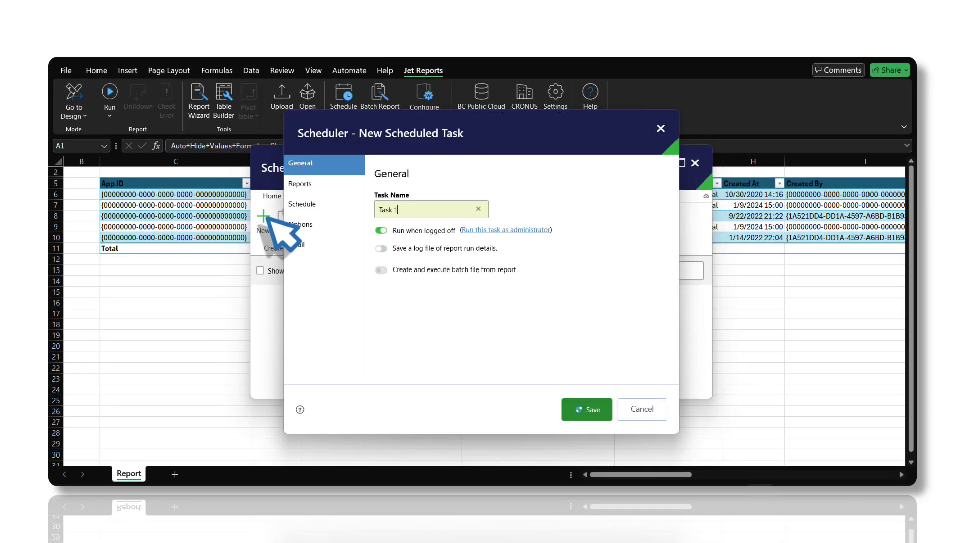
left_click(302, 245)
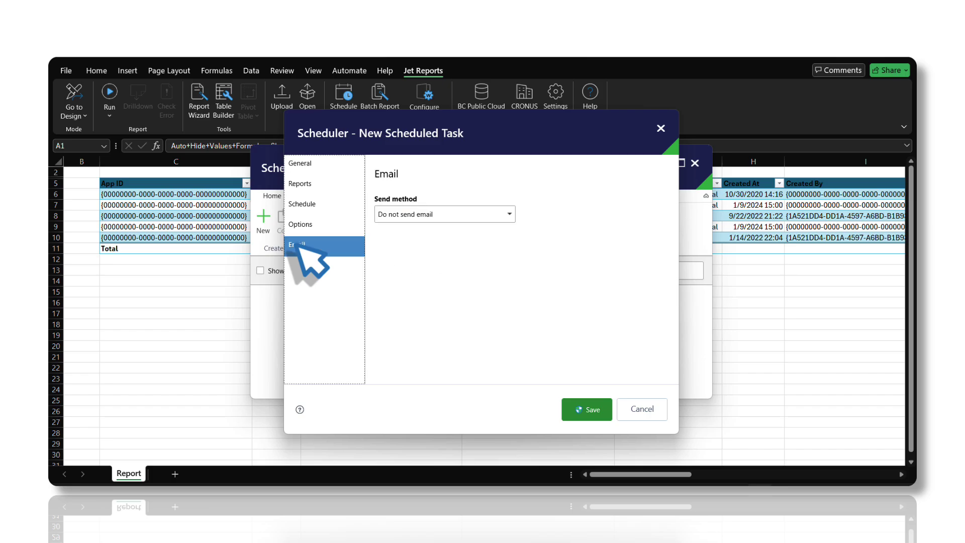
left_click(508, 214)
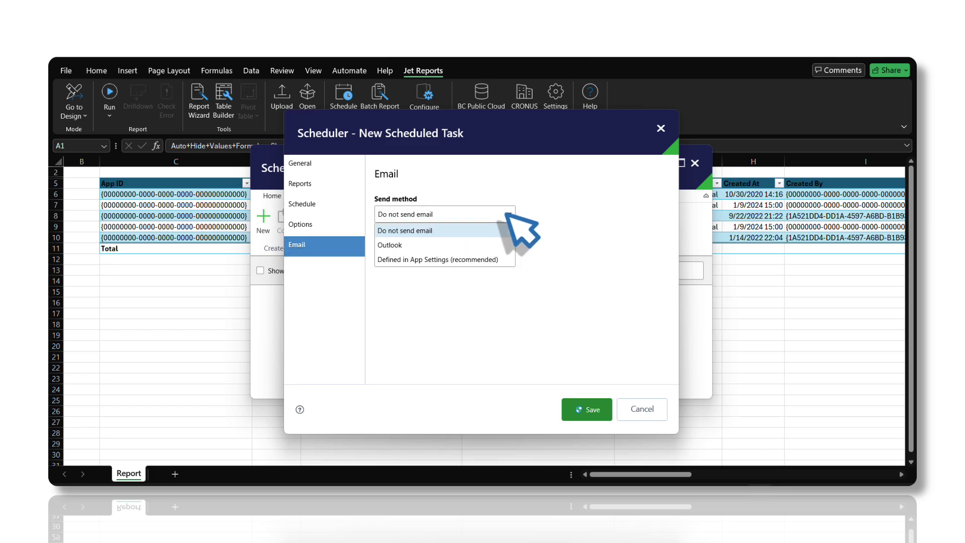
left_click(490, 245)
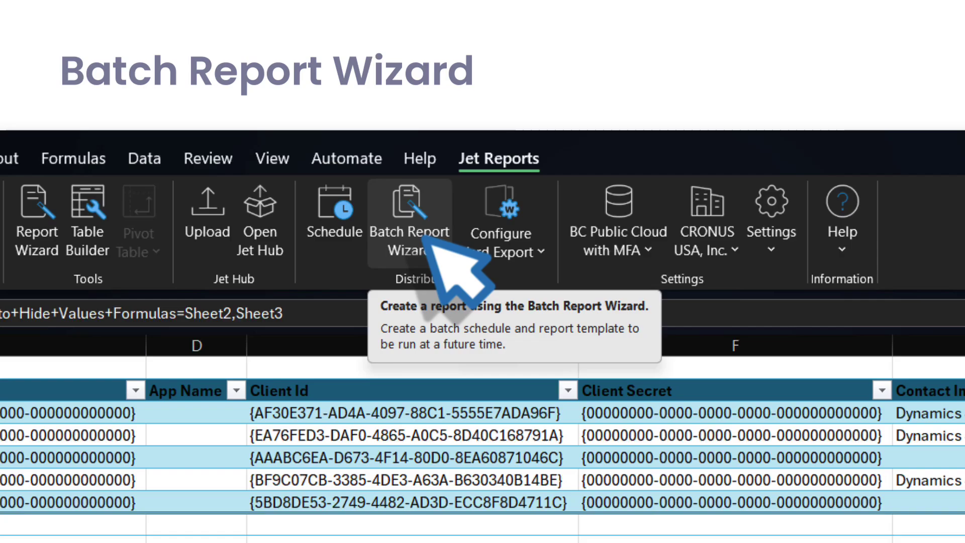
Step through the Batch Report Wizard's Output, Email, Batch List and Options pages
left_click(428, 239)
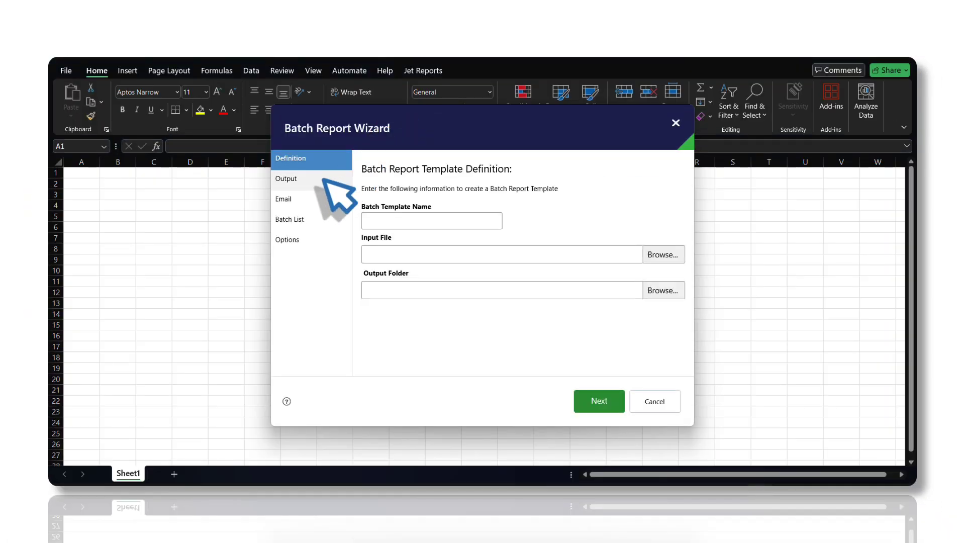
left_click(323, 180)
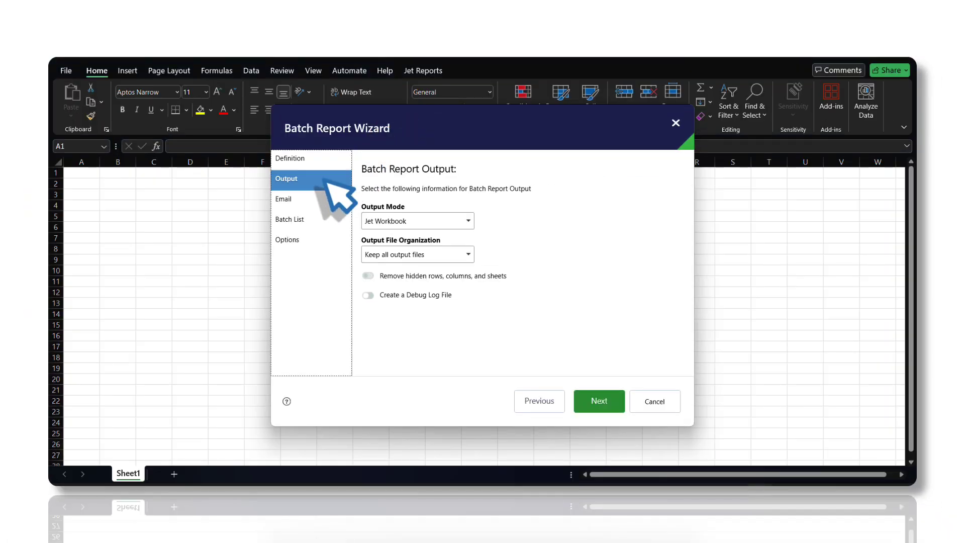
left_click(323, 201)
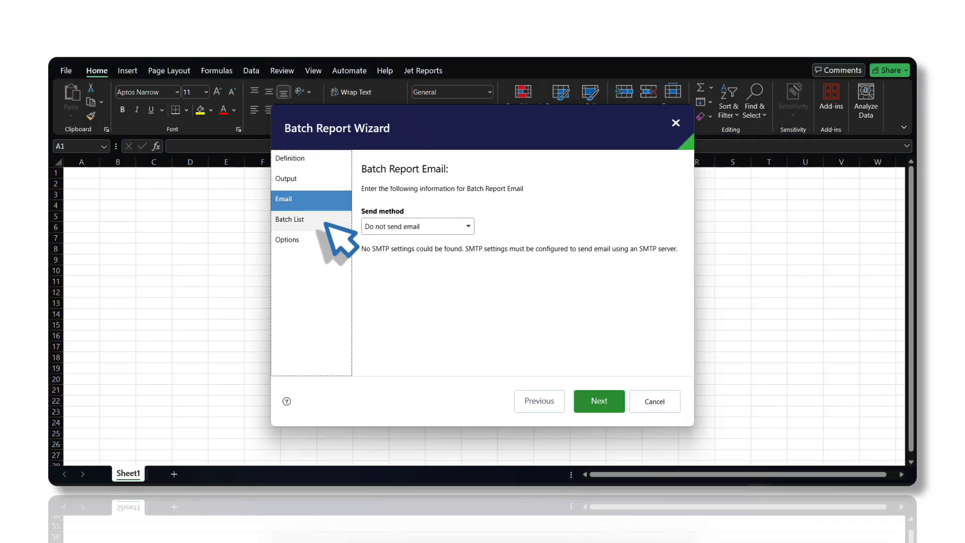
left_click(326, 223)
left_click(327, 238)
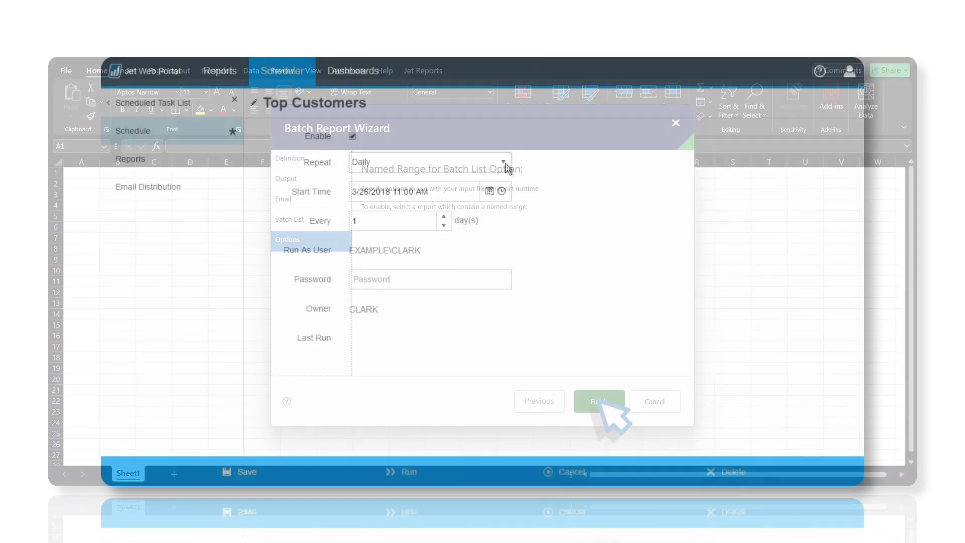
Change the Top Customers task's Repeat setting to Weekly
left_click(504, 162)
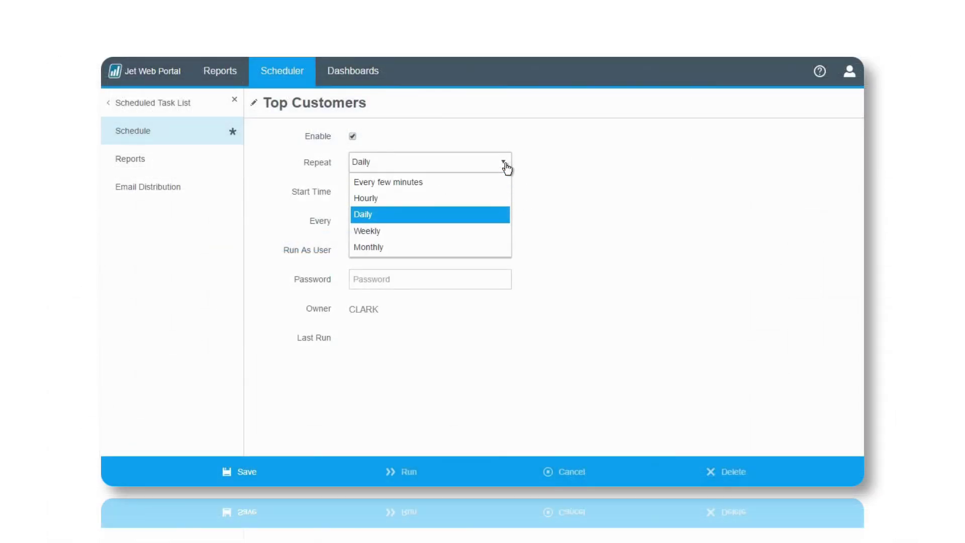
left_click(448, 231)
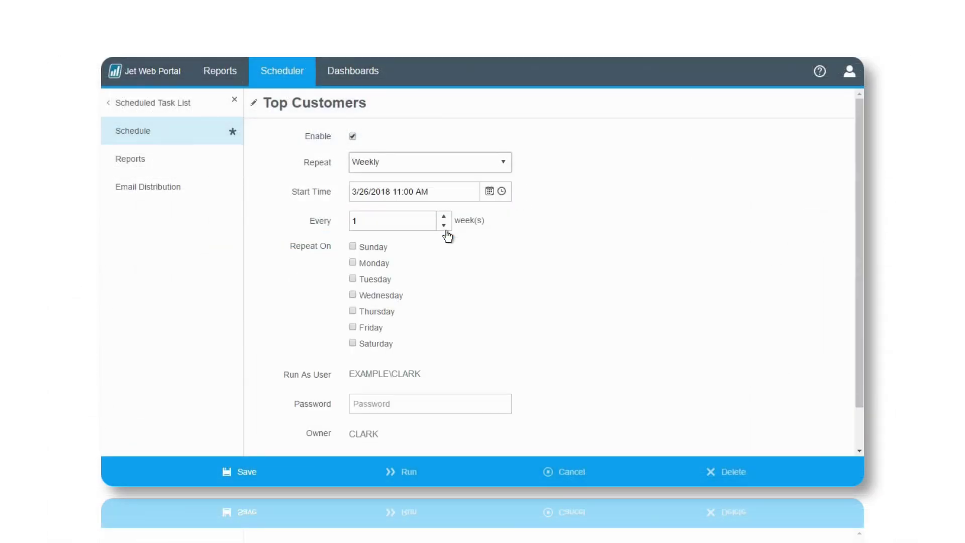